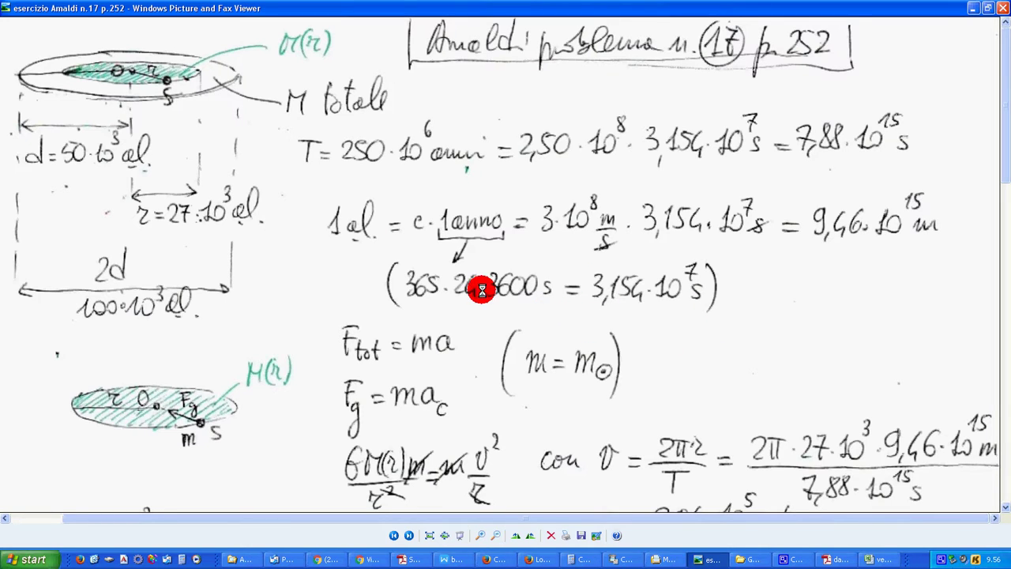
Switch from the handwritten solution to the massa Galassia Excel workbook
key(alt+Tab)
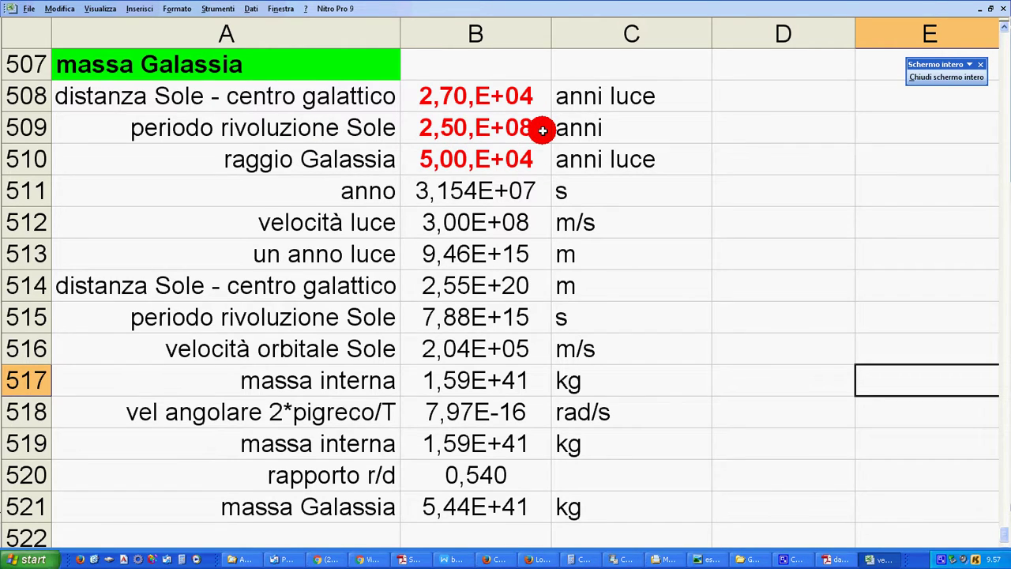
double_click(484, 192)
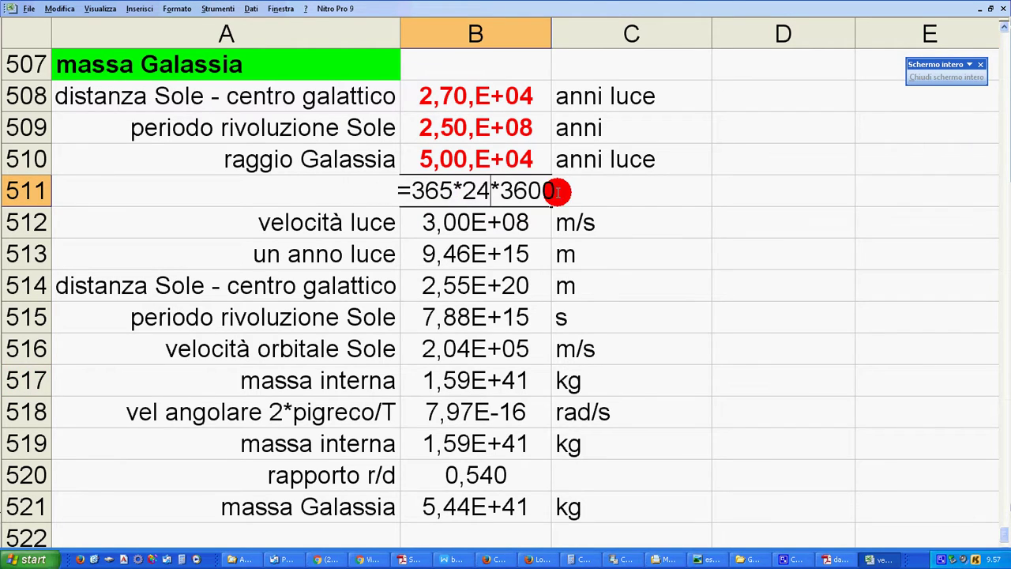
click(501, 224)
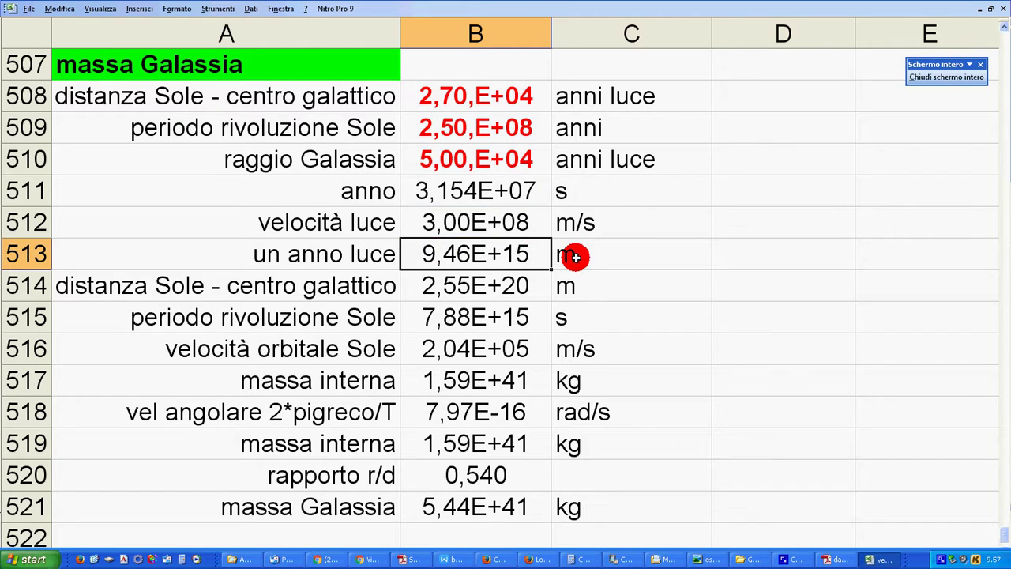
click(281, 100)
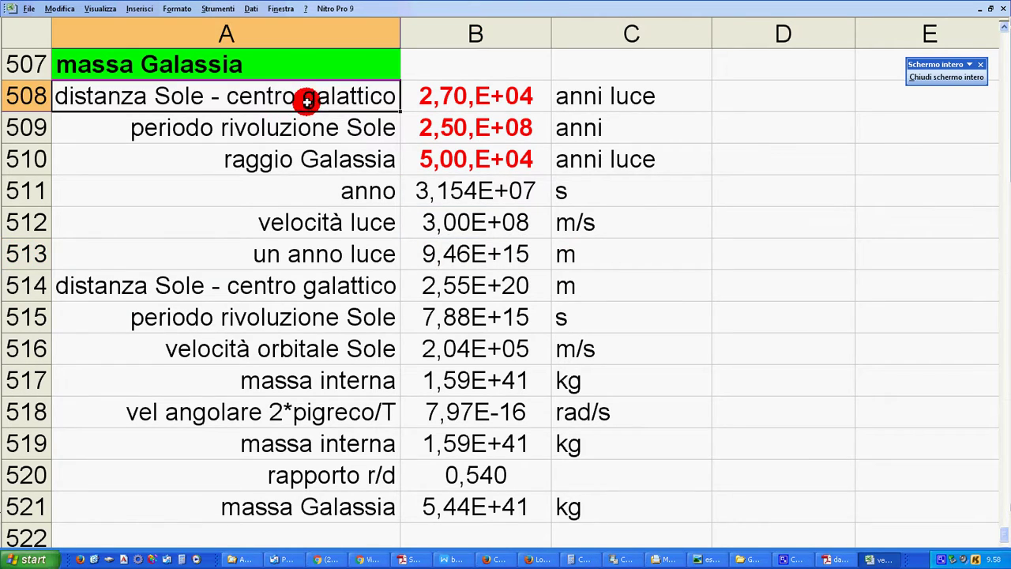
click(326, 286)
click(607, 290)
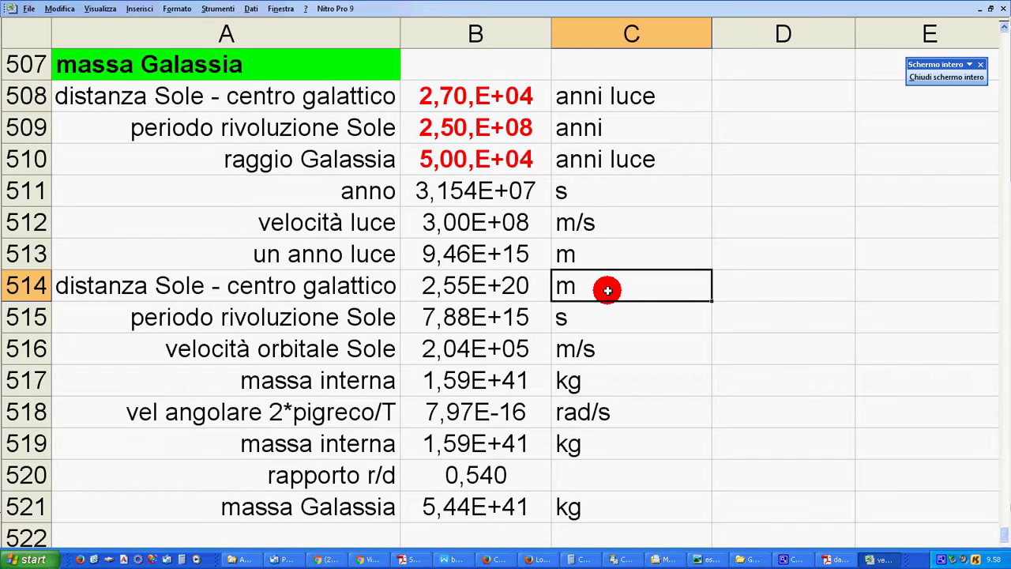
click(464, 91)
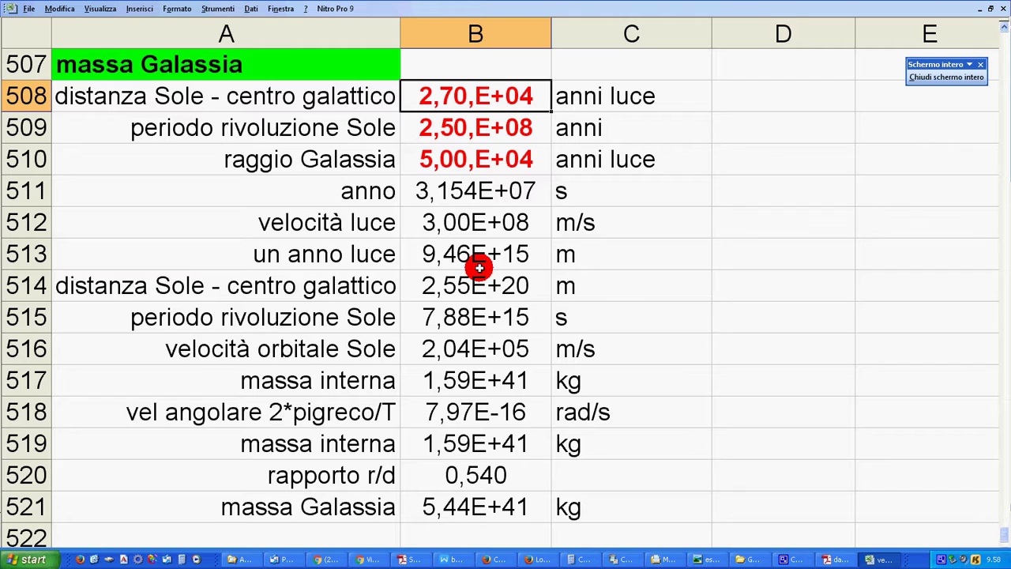
click(514, 254)
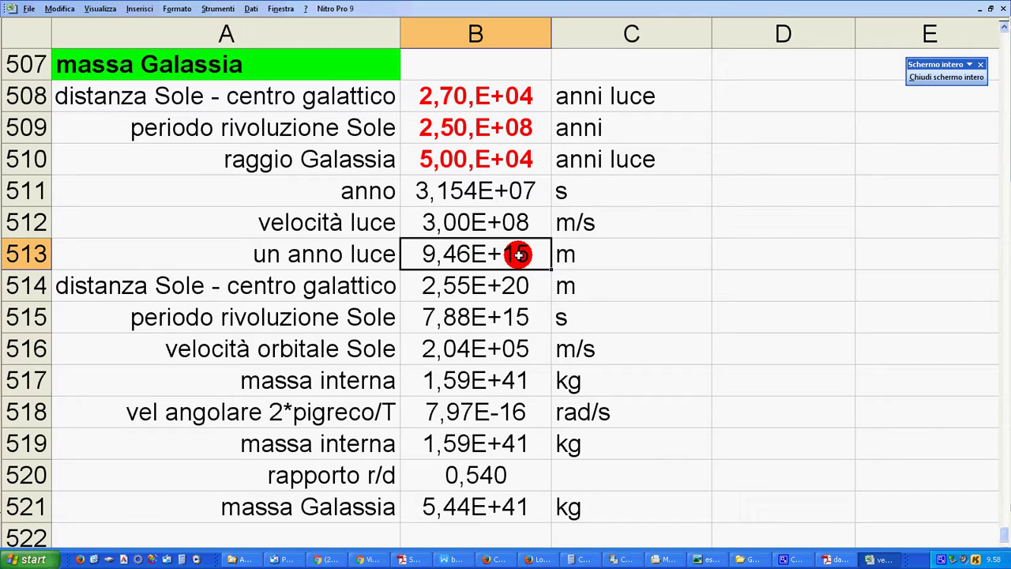
double_click(497, 281)
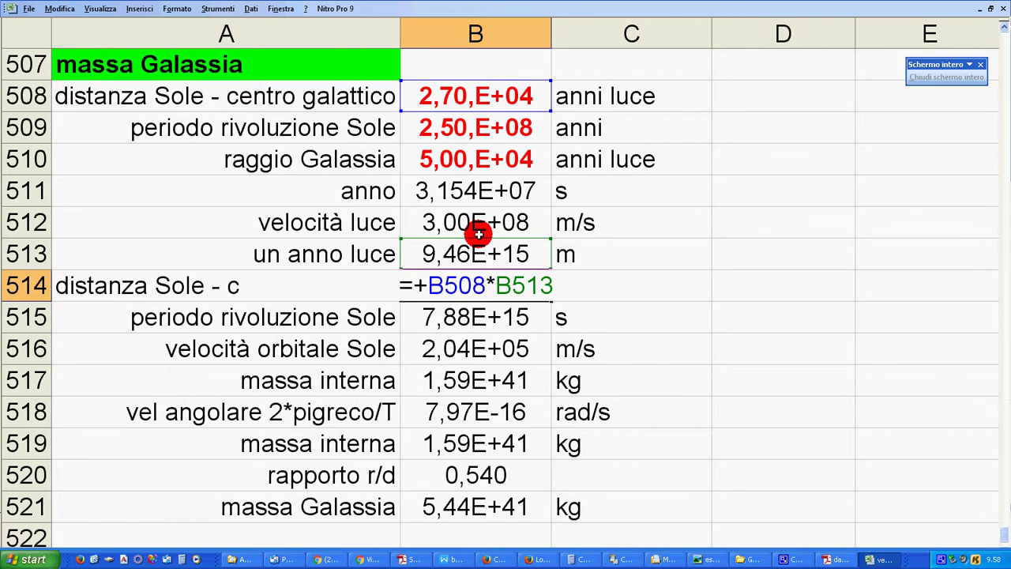
key(Return)
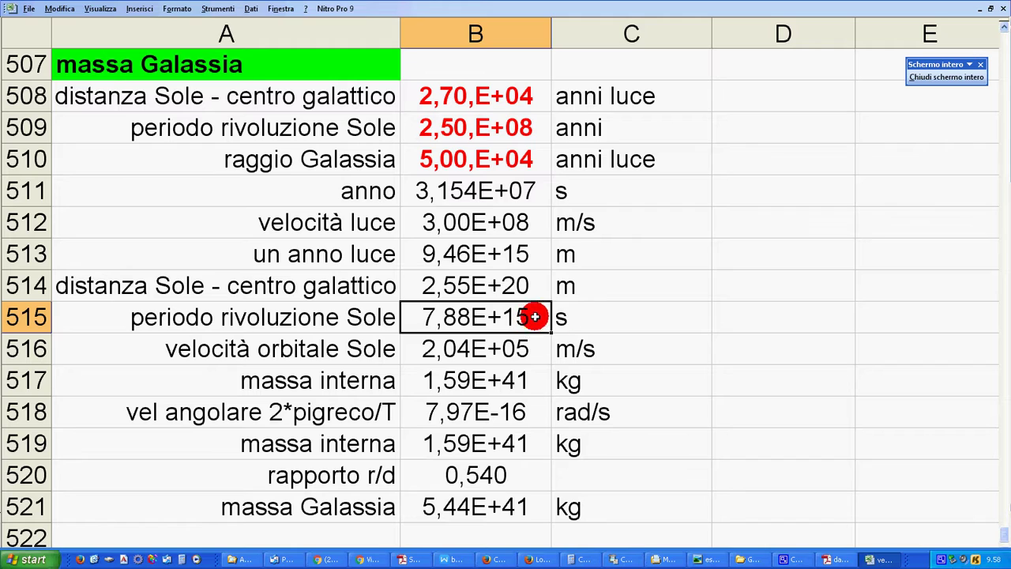
Point out the period in years, the seconds-per-year value and the seconds unit
click(559, 317)
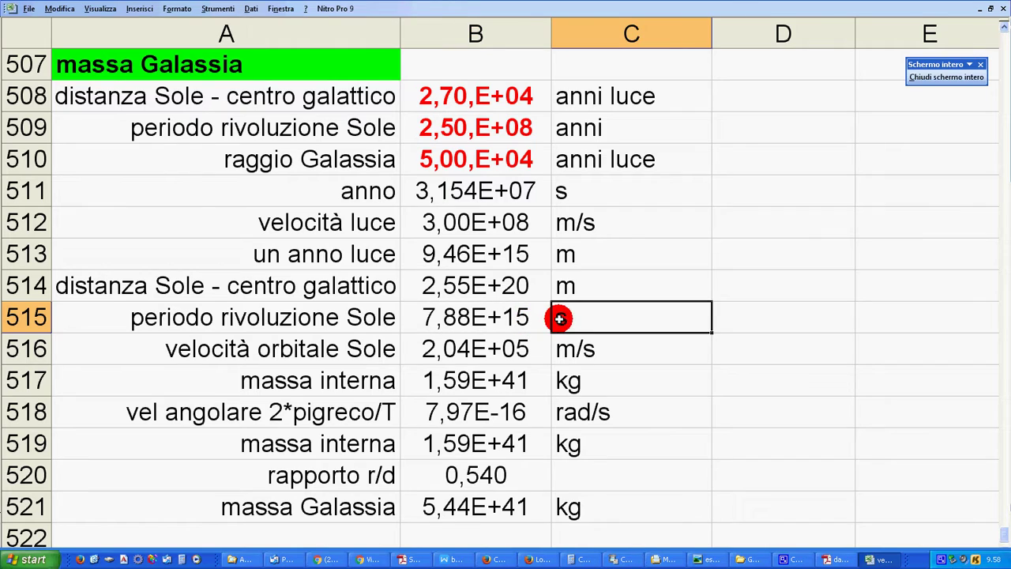
click(507, 127)
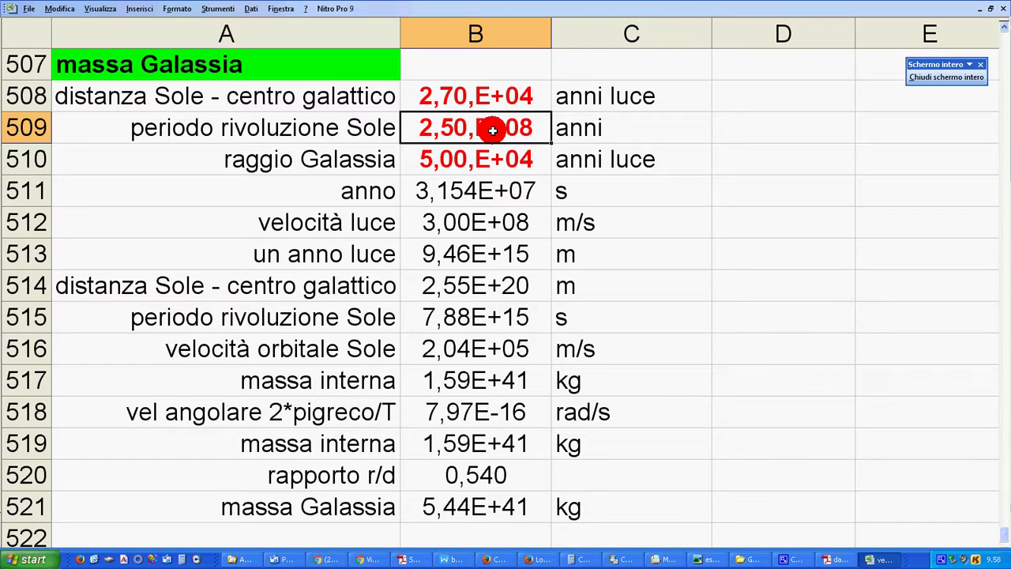
click(491, 192)
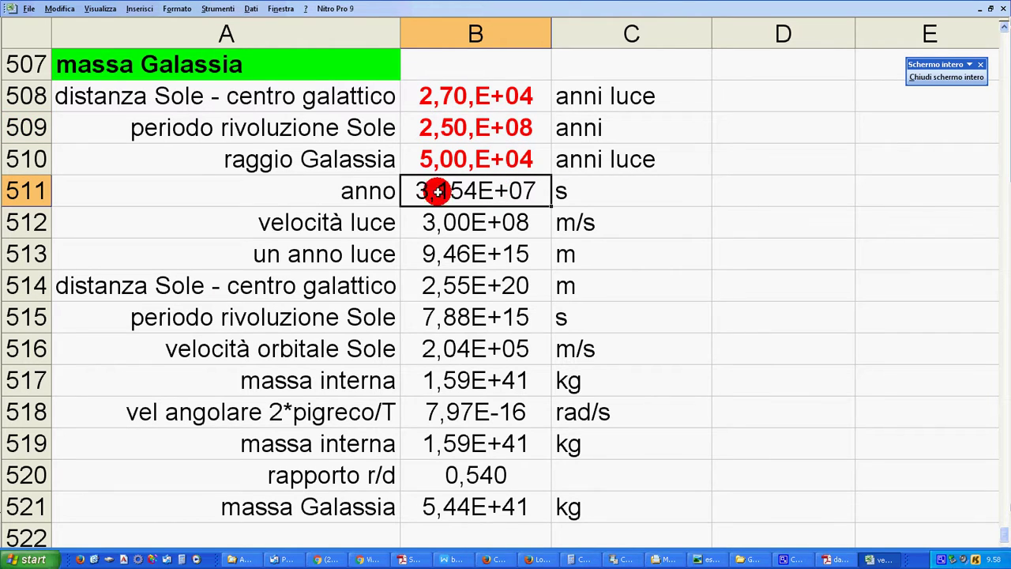
Enter =+B509*B511 in B515 for the period 7,88E+15 s, then compare with the handwritten notes
click(482, 321)
text(=+B509*B511)
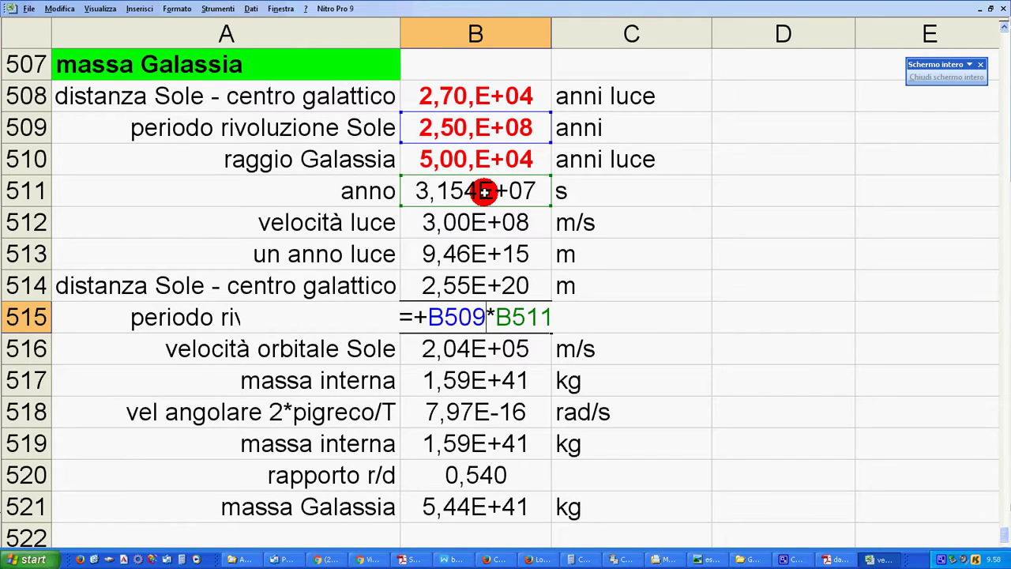
key(Return)
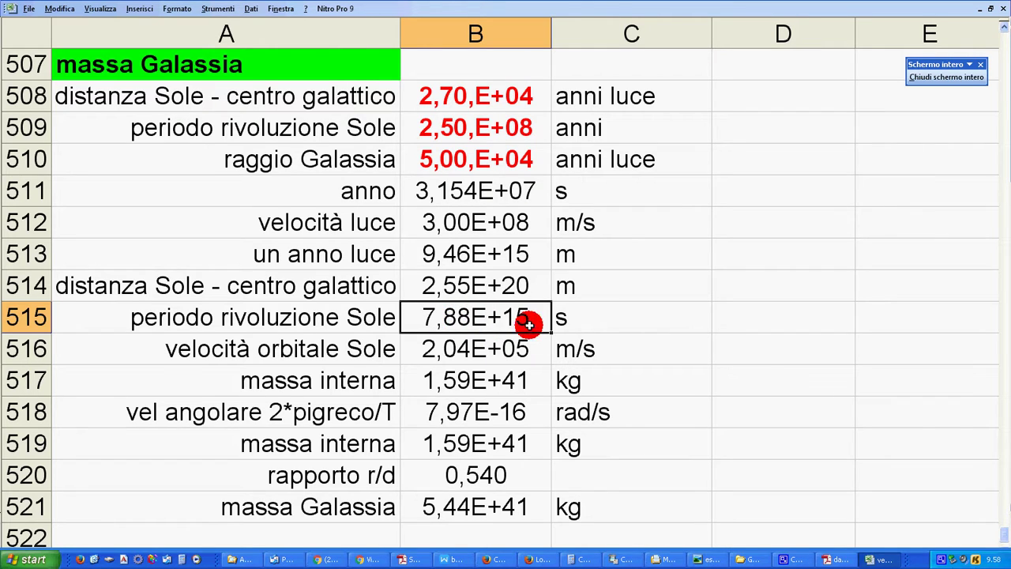
click(505, 348)
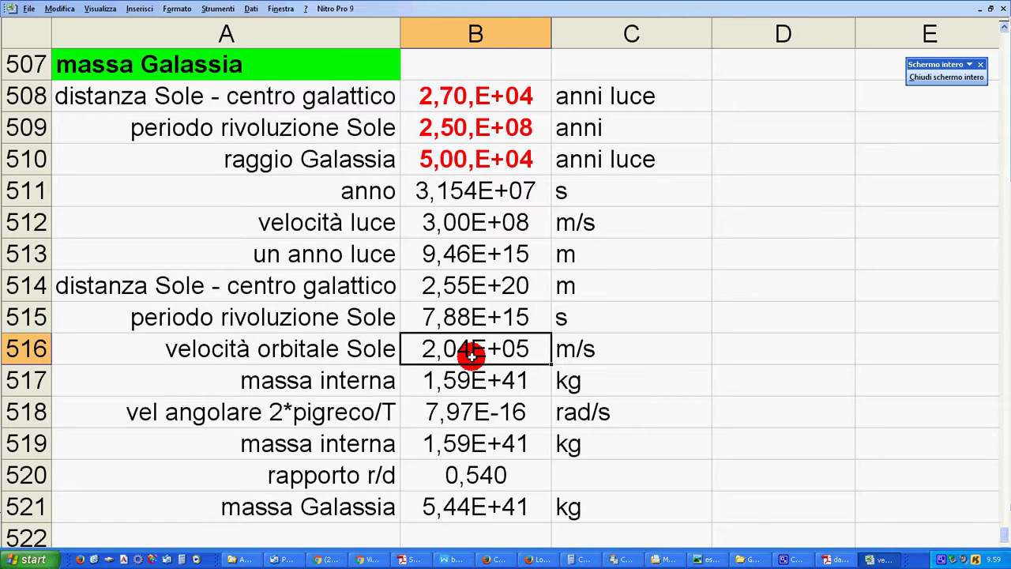
key(alt+Tab)
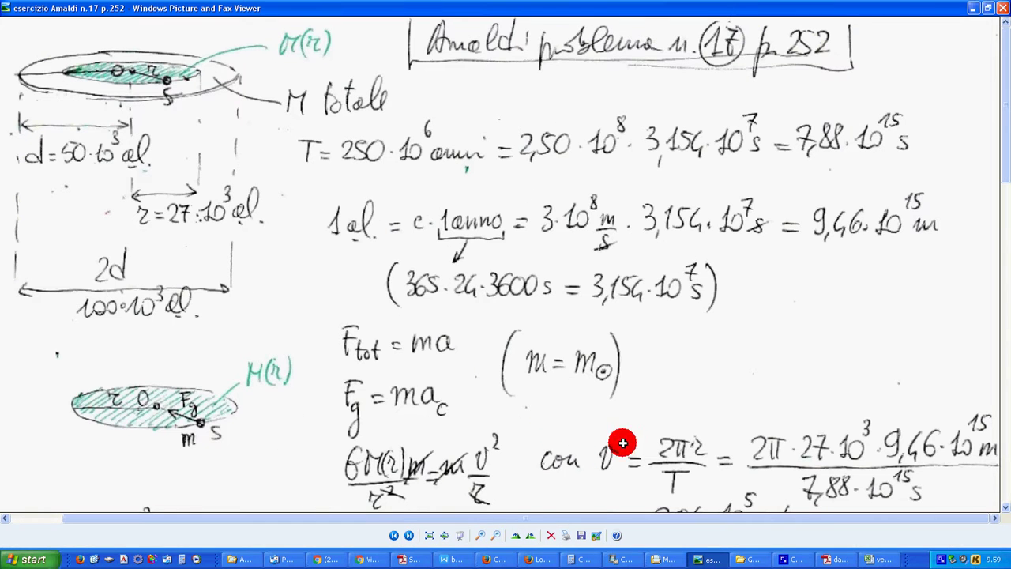
Return to Excel to check the B516 velocity formula =2*PI.GRECO()*B514/B515
key(alt+Tab)
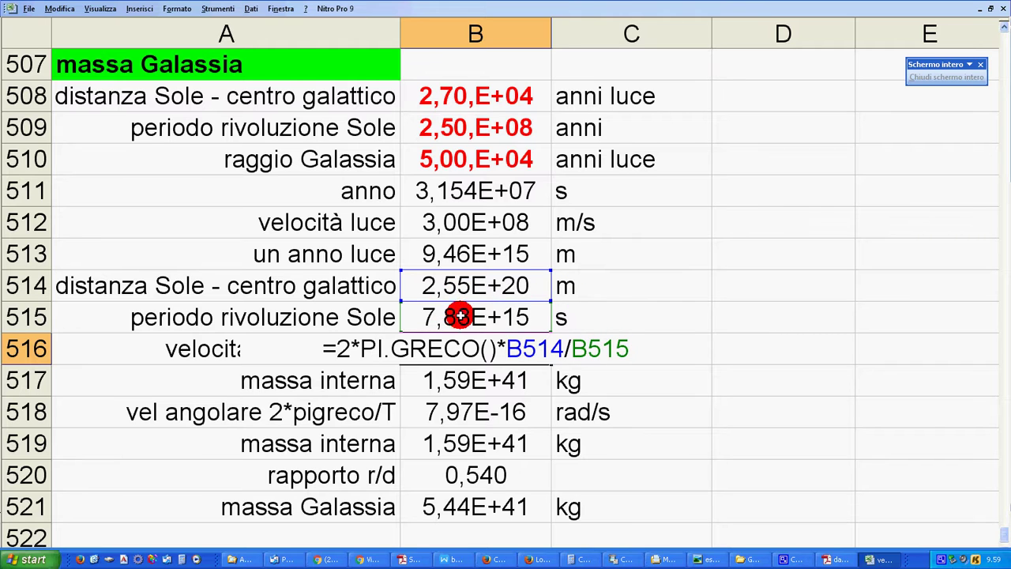
Switch to the handwritten notes at M(r) = r·v²/G giving 1,59·10^41 kg
key(alt+Tab)
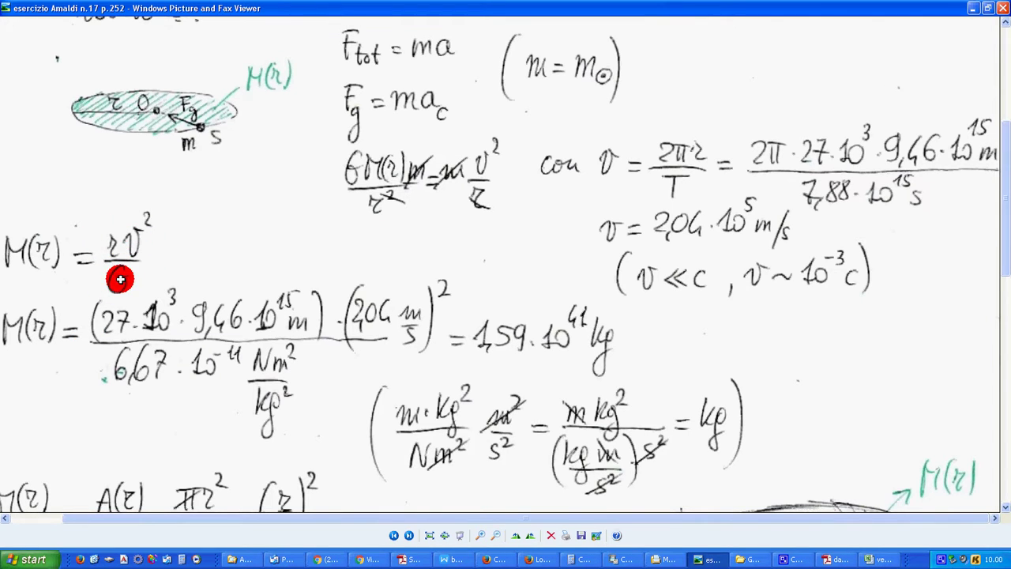
Back in Excel, open B517's formula =+B514*B516^2/costante_G to match M(r) = r·v²/G
key(alt+Tab)
double_click(492, 380)
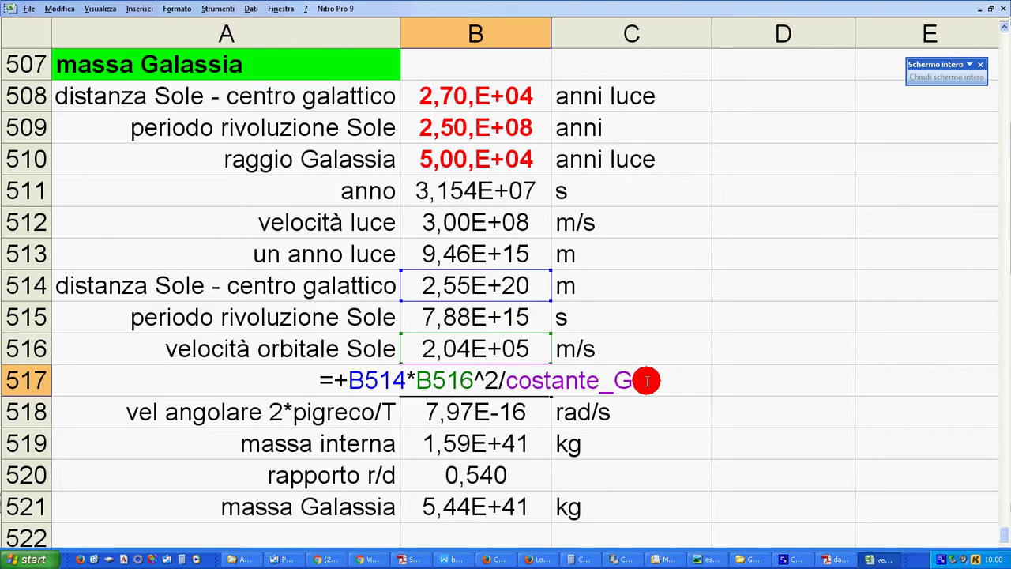
Switch to the handwritten step M = M(r)·(d/r)² ≈ 5,4·10^41 kg
key(alt+Tab)
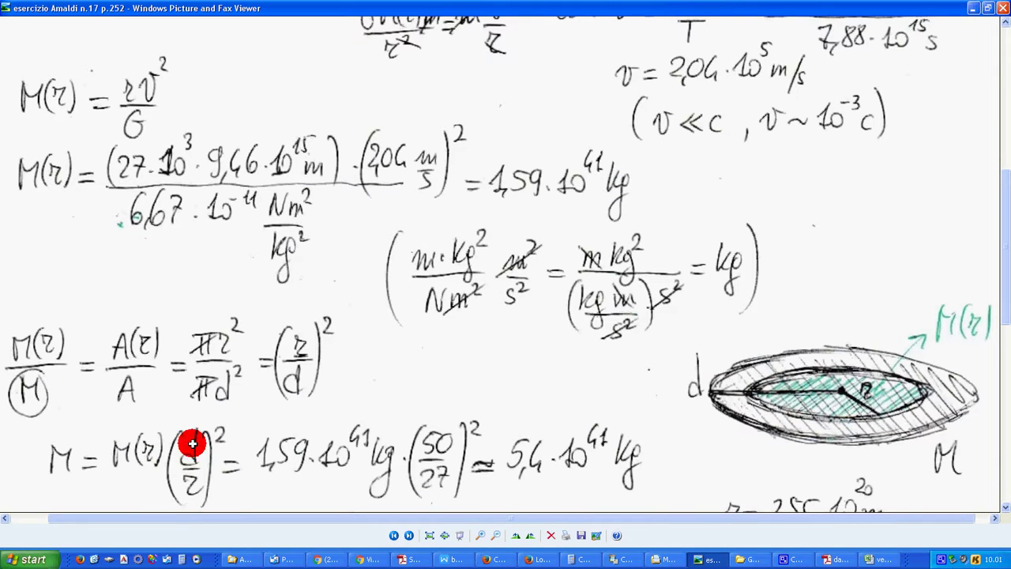
Return to the sheet showing r/d ratio 0,540 and galaxy mass 5,44E+41 kg
key(alt+Tab)
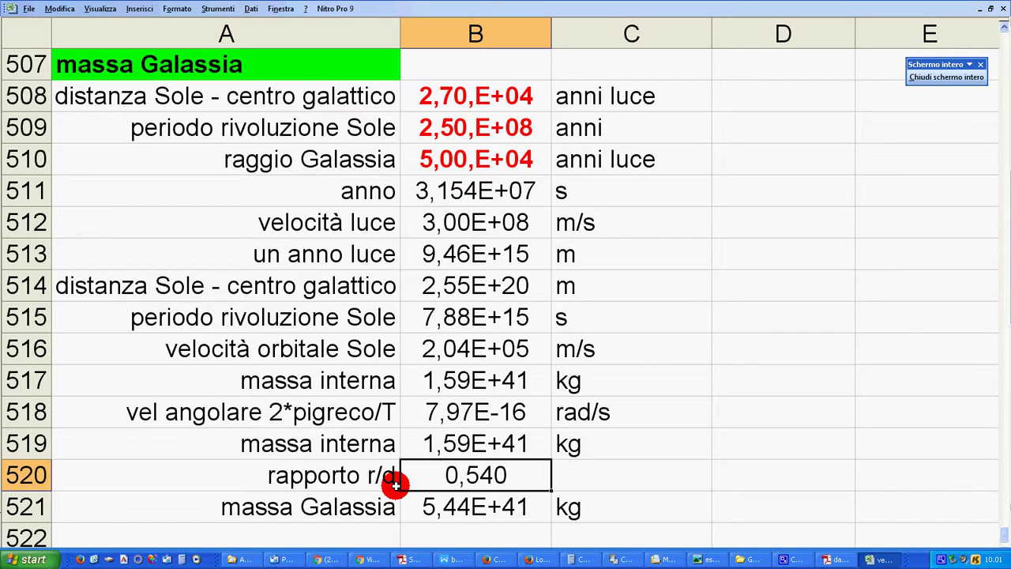
double_click(485, 474)
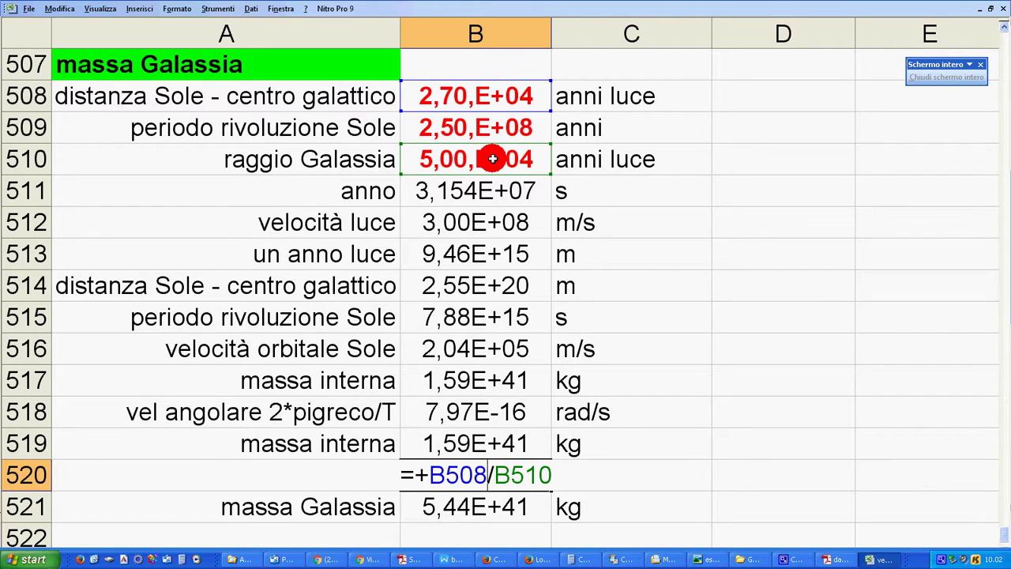
key(Escape)
text(rapporto r/d)
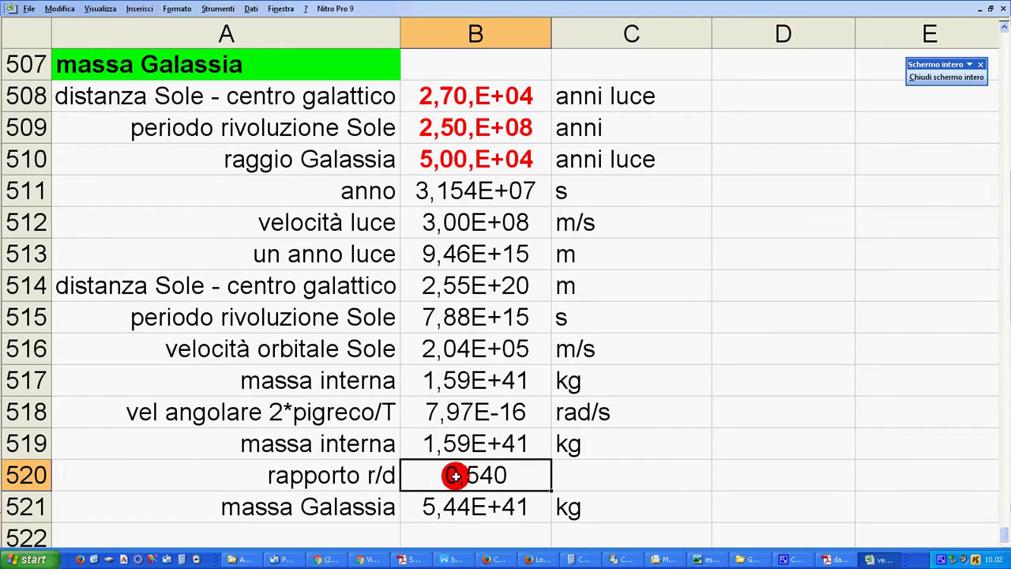
key(alt+Tab)
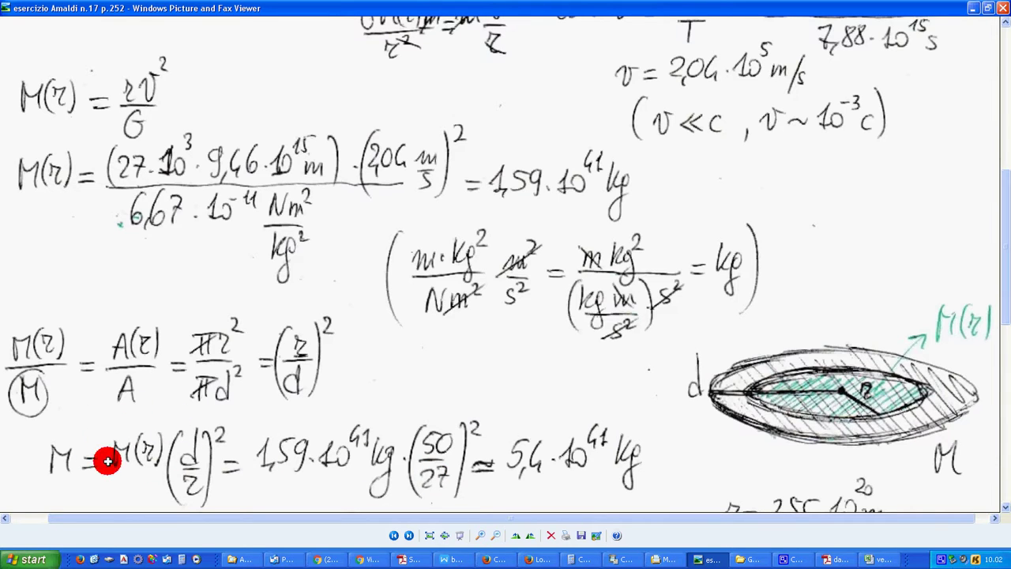
key(alt+Tab)
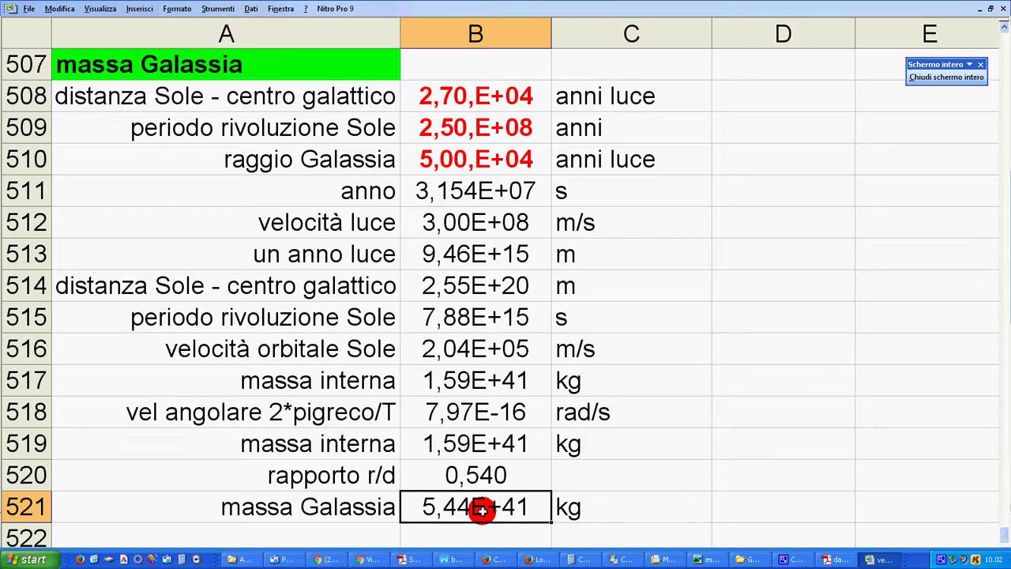
Open B521's formula =+B517/B520^2 and check it against the handwritten M = M(r)·(d/r)²
double_click(481, 510)
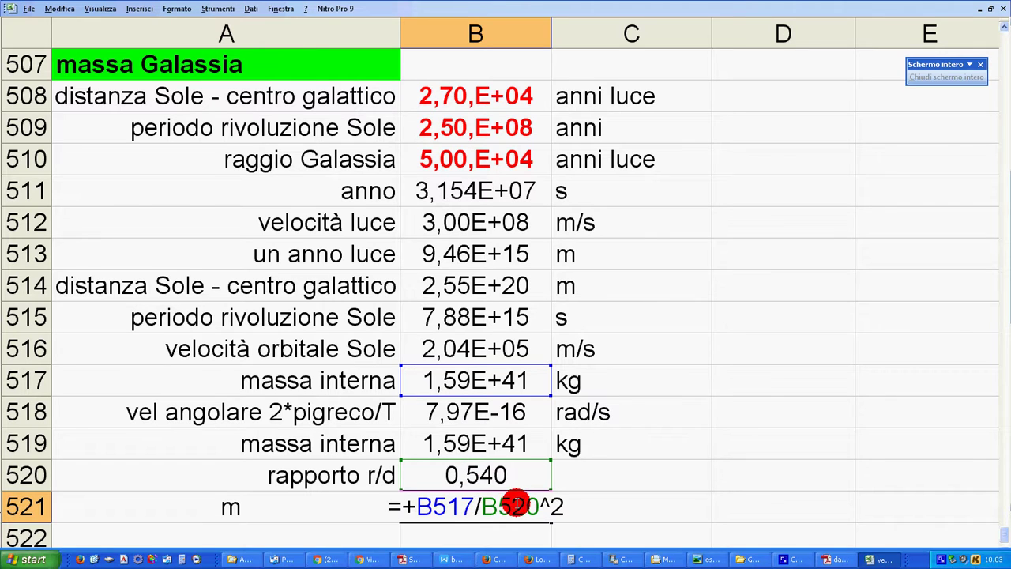
key(alt+Tab)
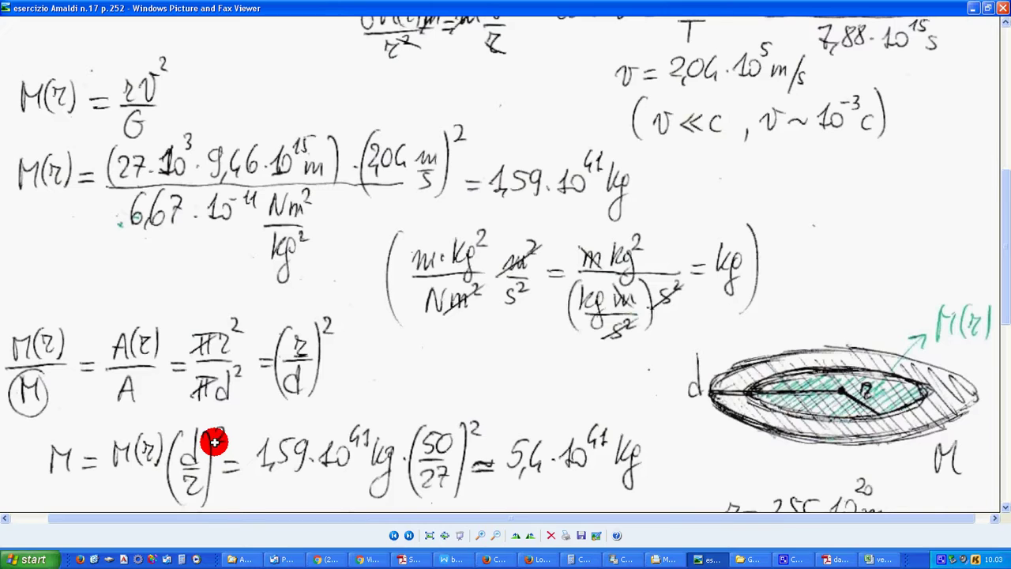
key(alt+Tab)
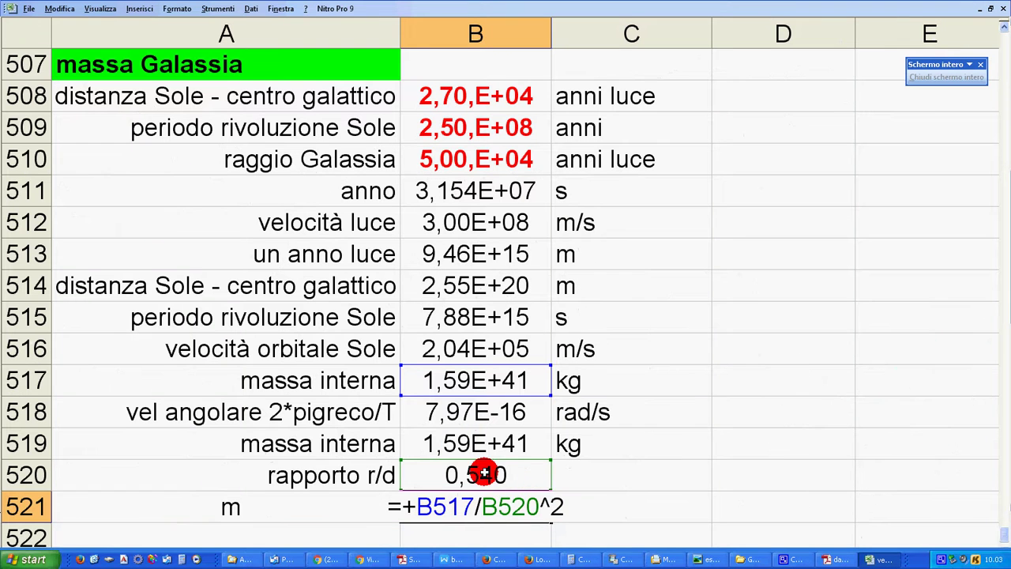